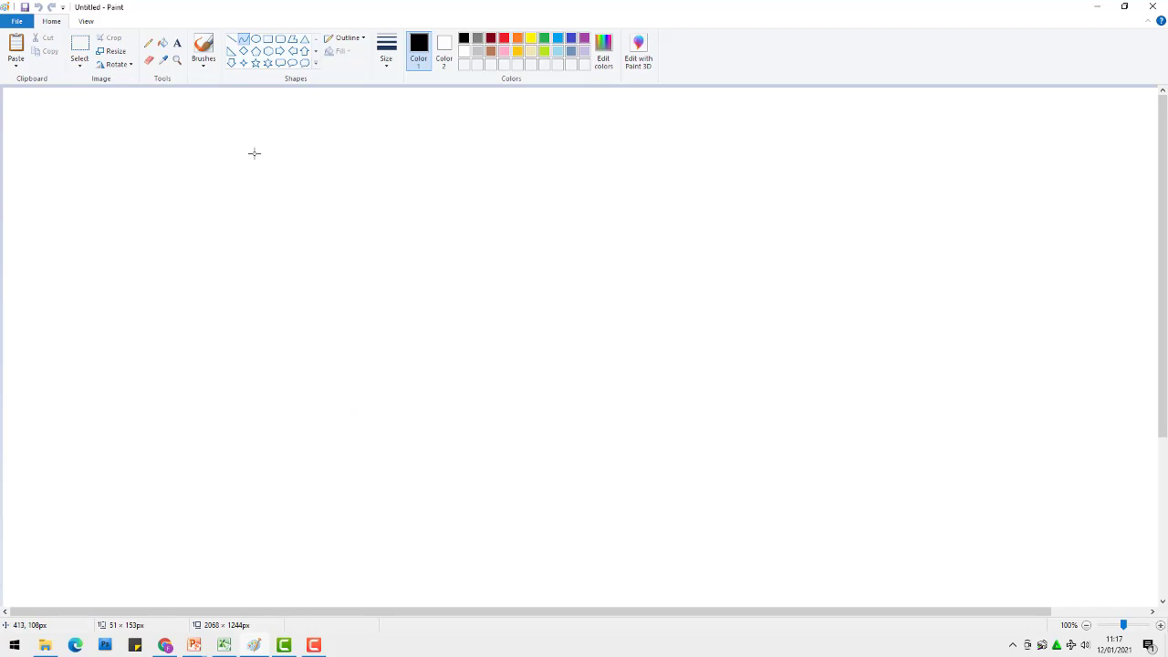
Draw a wide, flat ellipse about 644 × 170 px near the middle of the canvas for the fish's body.
{"action": "left_click", "coordinate": [257, 43]}
{"action": "left_click_drag", "start_coordinate": [364, 323], "coordinate": [756, 426]}
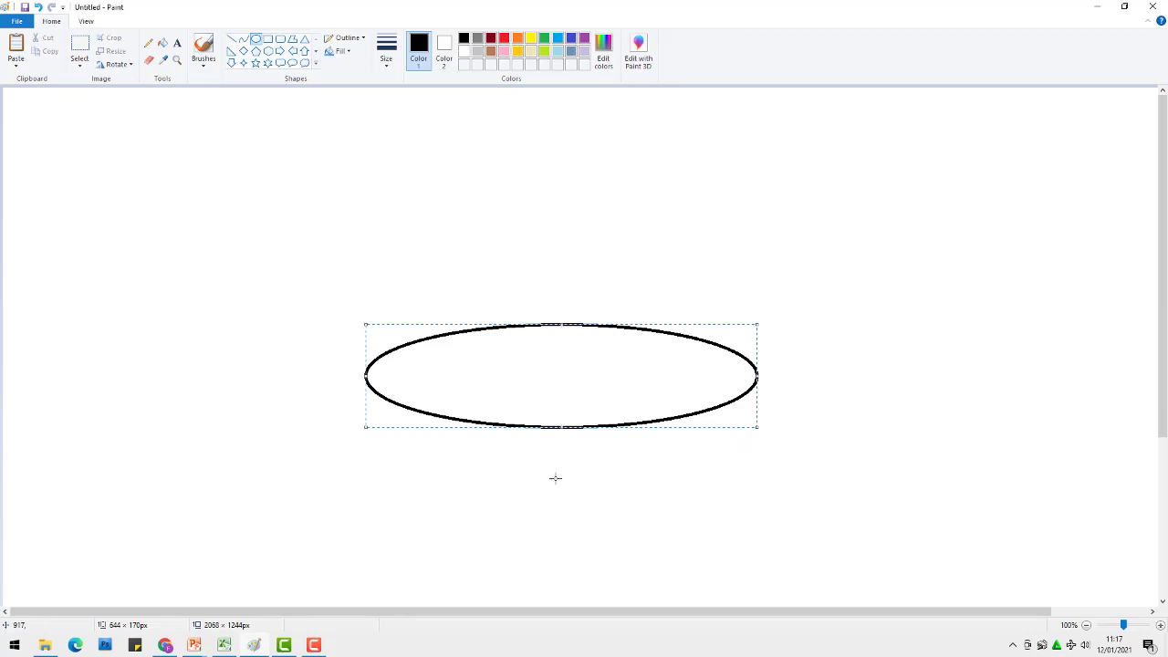
Draw a flared tail at the body's left end from three curves, with an inward-bent back edge about 129 px high.
{"action": "left_click", "coordinate": [245, 42]}
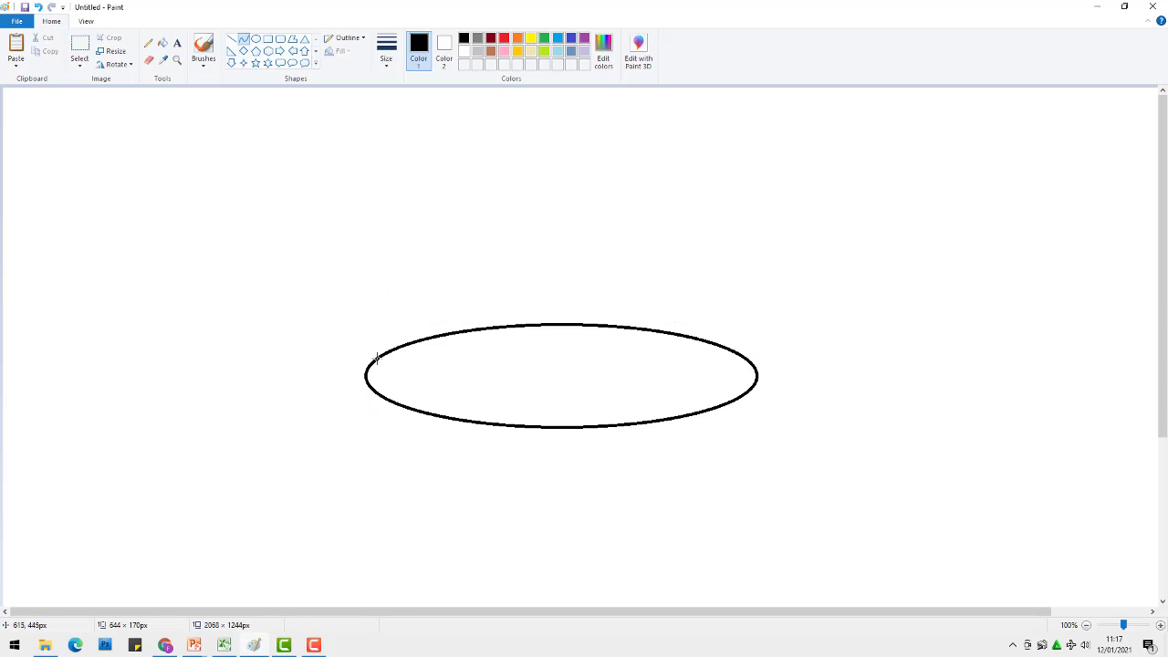
{"action": "left_click_drag", "start_coordinate": [376, 357], "coordinate": [302, 328]}
{"action": "left_click_drag", "start_coordinate": [303, 328], "coordinate": [303, 329]}
{"action": "left_click_drag", "start_coordinate": [336, 344], "coordinate": [335, 347]}
{"action": "left_click", "coordinate": [336, 347]}
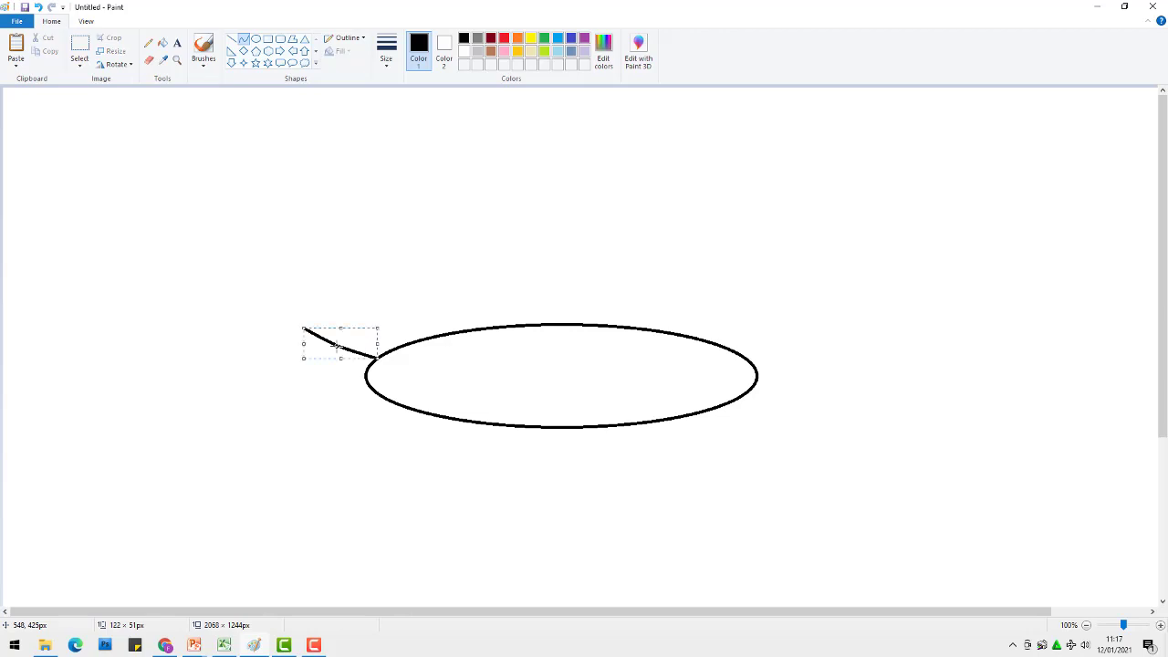
{"action": "left_click", "coordinate": [375, 394]}
{"action": "mouse_move", "coordinate": [376, 394]}
{"action": "left_mouse_down"}
{"action": "mouse_move", "coordinate": [295, 403]}
{"action": "mouse_move", "coordinate": [337, 396]}
{"action": "left_mouse_up"}
{"action": "left_click", "coordinate": [304, 399]}
{"action": "mouse_move", "coordinate": [302, 327]}
{"action": "left_mouse_down"}
{"action": "mouse_move", "coordinate": [298, 404]}
{"action": "mouse_move", "coordinate": [304, 371]}
{"action": "mouse_move", "coordinate": [331, 370]}
{"action": "left_mouse_up"}
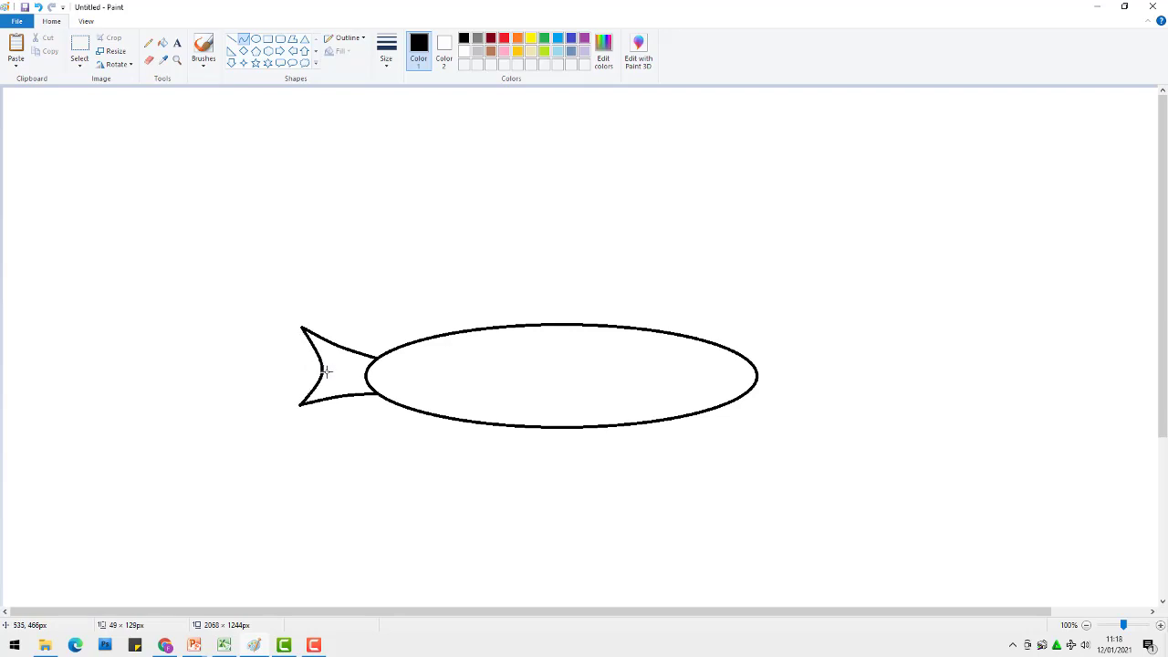
{"action": "left_click", "coordinate": [322, 370]}
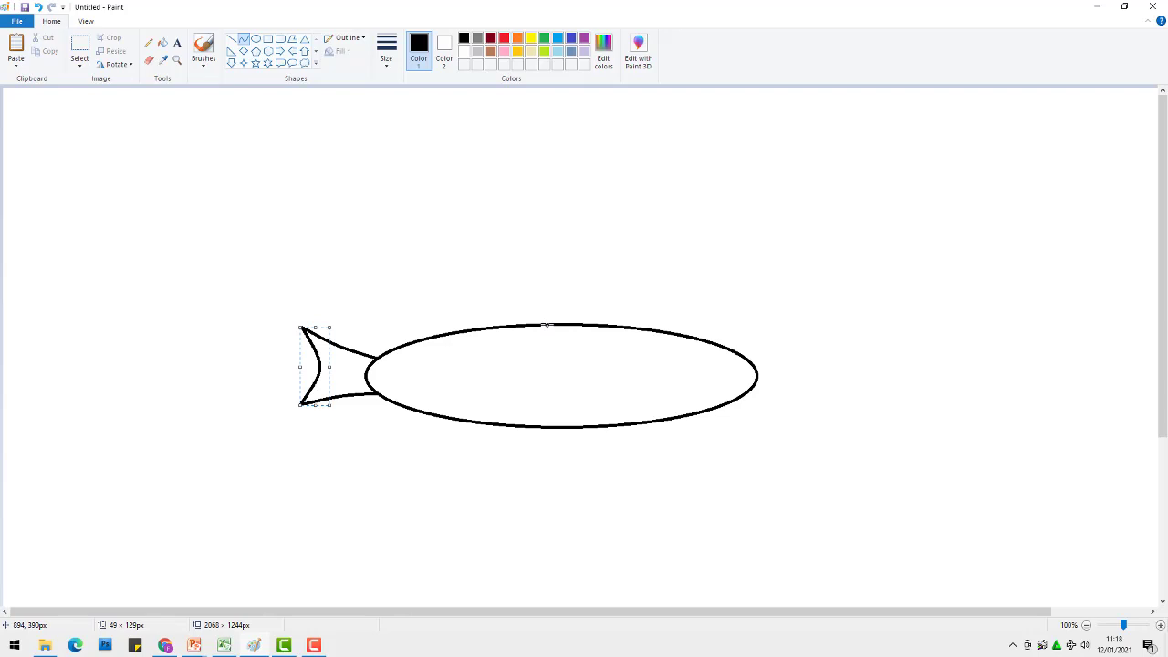
Draw a small pointed fin on the middle of the body's upper edge from two outward-bent curves.
{"action": "left_click_drag", "start_coordinate": [548, 323], "coordinate": [562, 288]}
{"action": "left_click_drag", "start_coordinate": [557, 298], "coordinate": [549, 299]}
{"action": "left_click", "coordinate": [550, 300]}
{"action": "left_click_drag", "start_coordinate": [577, 324], "coordinate": [576, 296]}
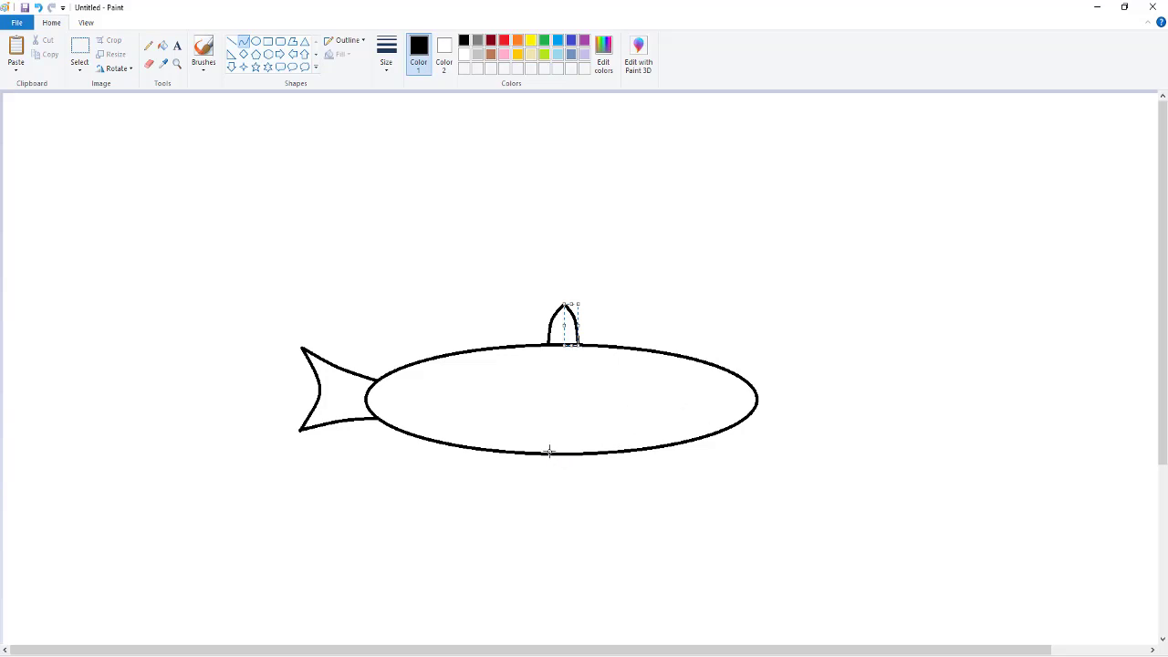
Draw an upward-arched belly curve inside the body, from the middle of its lower edge to near the head.
{"action": "left_click_drag", "start_coordinate": [544, 452], "coordinate": [665, 391]}
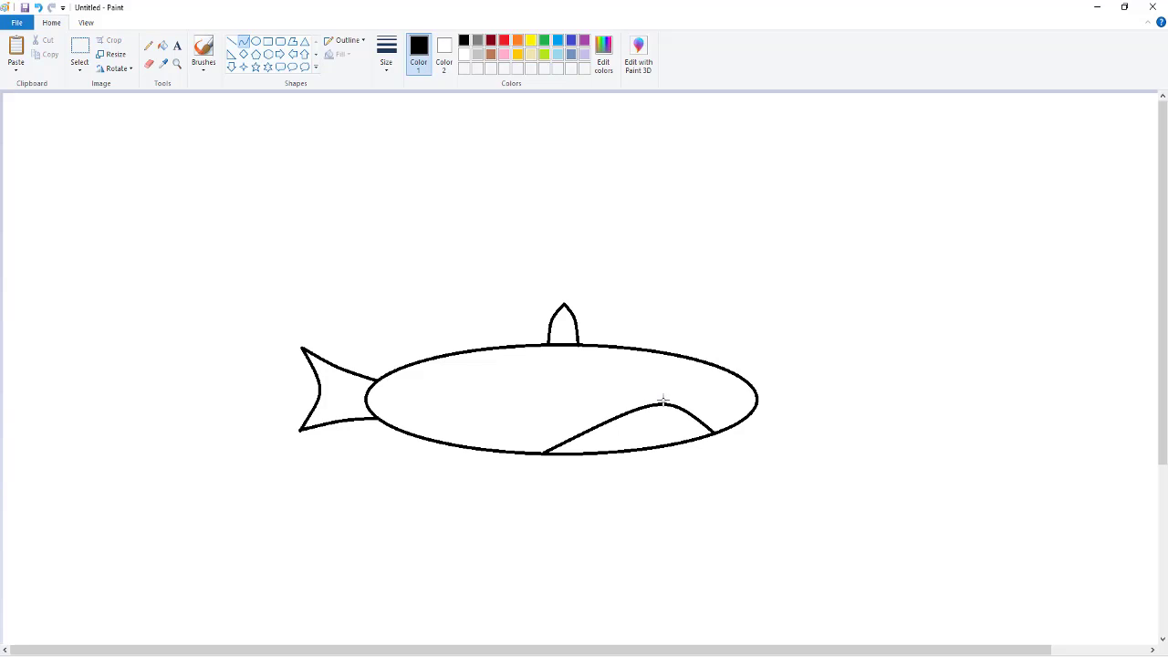
{"action": "left_click", "coordinate": [662, 402]}
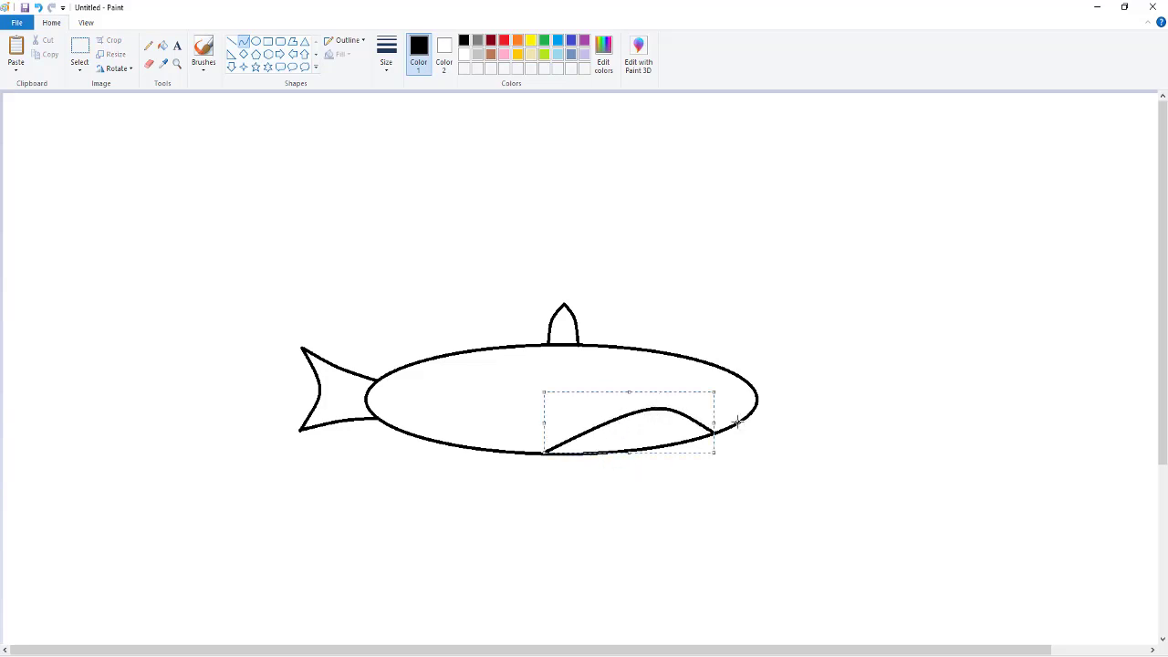
Draw a short curved mouth at the head's lower edge and a tiny circle above it for the eye.
{"action": "mouse_move", "coordinate": [735, 423]}
{"action": "left_mouse_down"}
{"action": "mouse_move", "coordinate": [722, 405]}
{"action": "mouse_move", "coordinate": [720, 418]}
{"action": "left_mouse_up"}
{"action": "left_click", "coordinate": [257, 43]}
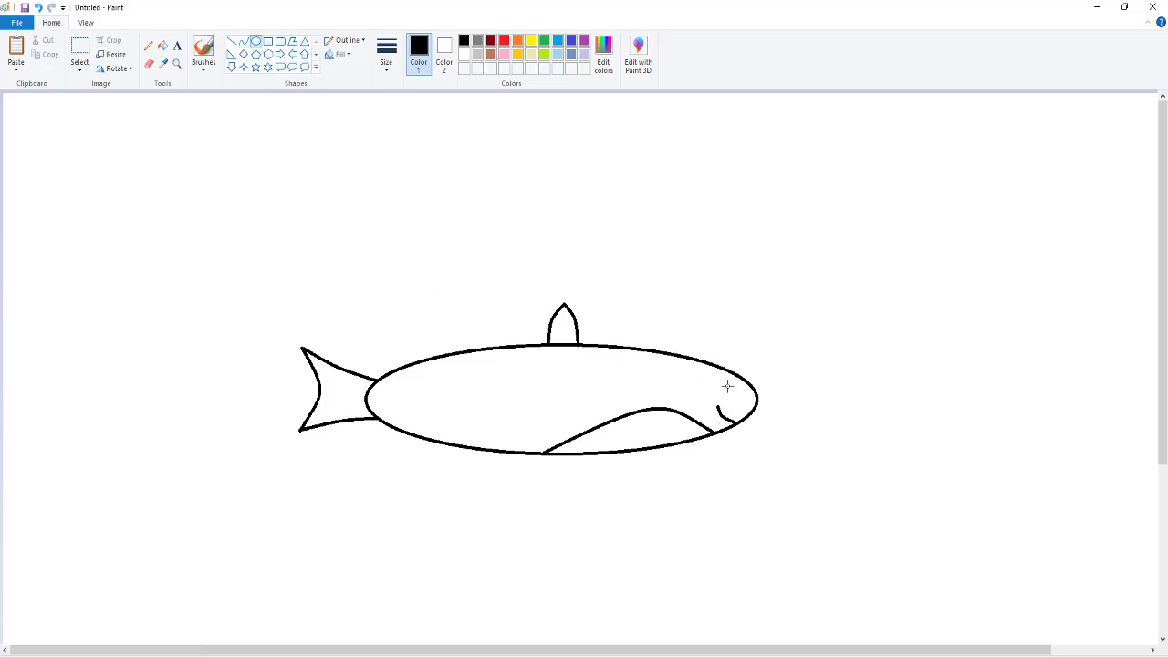
{"action": "left_click_drag", "start_coordinate": [727, 386], "coordinate": [736, 395]}
Draw a slanted, pointed fin across the belly's lower edge and erase the body outline inside it.
{"action": "left_click_drag", "start_coordinate": [626, 436], "coordinate": [615, 447]}
{"action": "left_click", "coordinate": [243, 41]}
{"action": "left_click_drag", "start_coordinate": [630, 437], "coordinate": [603, 468]}
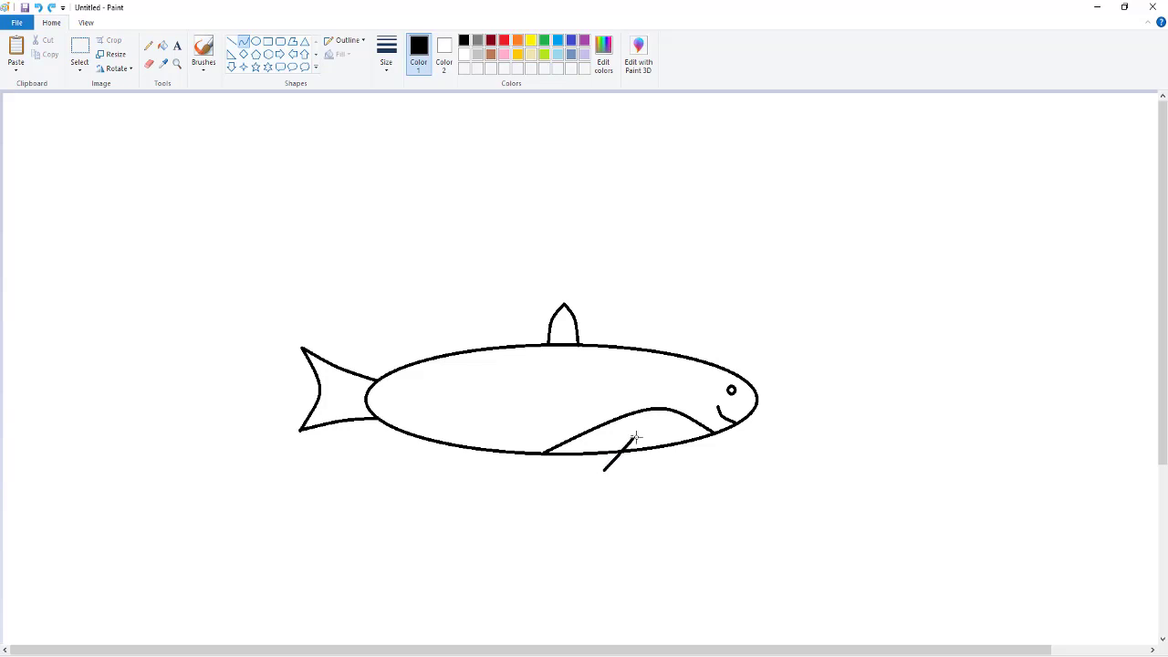
{"action": "left_click", "coordinate": [631, 438]}
{"action": "left_click", "coordinate": [671, 481]}
{"action": "left_click_drag", "start_coordinate": [633, 437], "coordinate": [653, 437]}
{"action": "left_click", "coordinate": [660, 474]}
{"action": "left_click_drag", "start_coordinate": [653, 437], "coordinate": [602, 472]}
{"action": "left_click", "coordinate": [150, 67]}
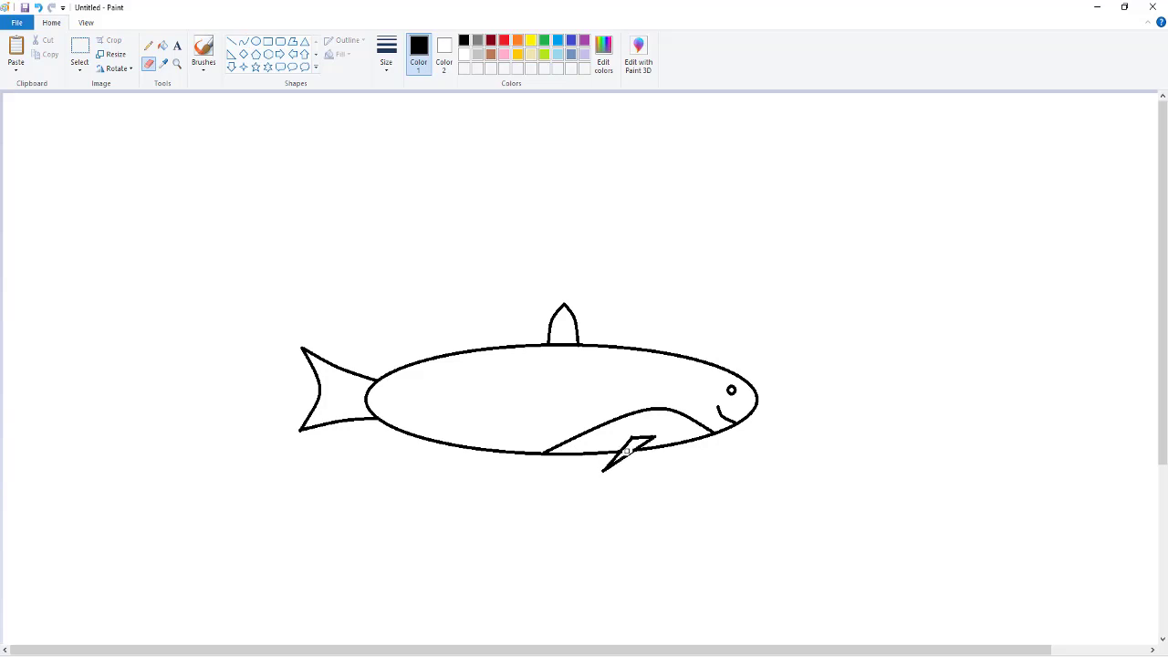
{"action": "left_click_drag", "start_coordinate": [627, 448], "coordinate": [620, 451]}
Draw three short vertical gill curves, bent towards the tail, on the body just below the upper fin.
{"action": "left_click", "coordinate": [244, 41]}
{"action": "left_click_drag", "start_coordinate": [585, 361], "coordinate": [586, 381]}
{"action": "mouse_move", "coordinate": [585, 372]}
{"action": "left_mouse_down"}
{"action": "mouse_move", "coordinate": [565, 373]}
{"action": "mouse_move", "coordinate": [569, 361]}
{"action": "mouse_move", "coordinate": [571, 388]}
{"action": "mouse_move", "coordinate": [565, 372]}
{"action": "left_mouse_up"}
{"action": "left_click", "coordinate": [565, 367]}
{"action": "left_click", "coordinate": [566, 372]}
{"action": "mouse_move", "coordinate": [552, 362]}
{"action": "left_mouse_down"}
{"action": "mouse_move", "coordinate": [553, 390]}
{"action": "mouse_move", "coordinate": [551, 376]}
{"action": "left_mouse_up"}
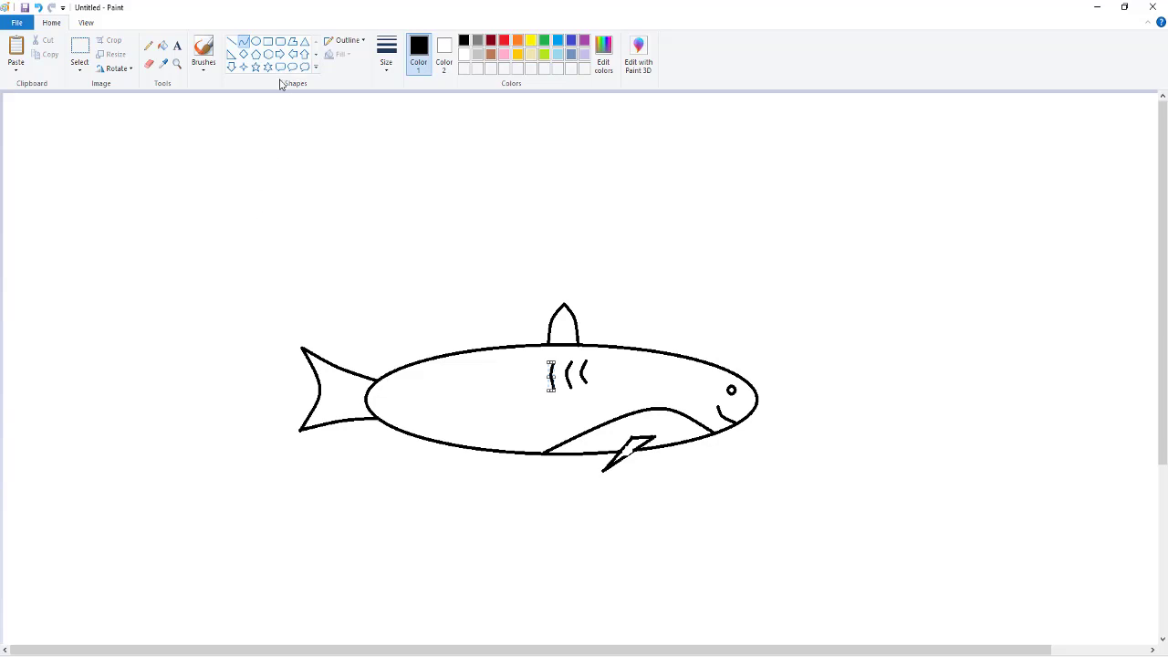
Fill the upper fin, the tail and the lower fin with purple.
{"action": "left_click", "coordinate": [164, 50]}
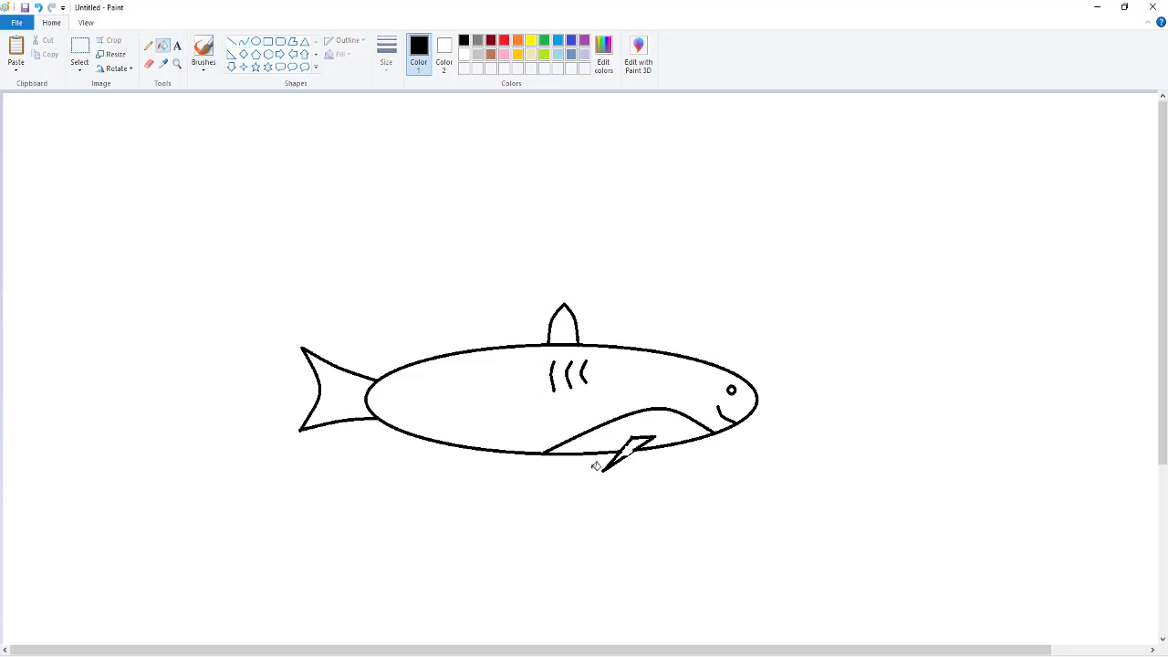
{"action": "left_click", "coordinate": [584, 41]}
{"action": "left_click", "coordinate": [570, 319]}
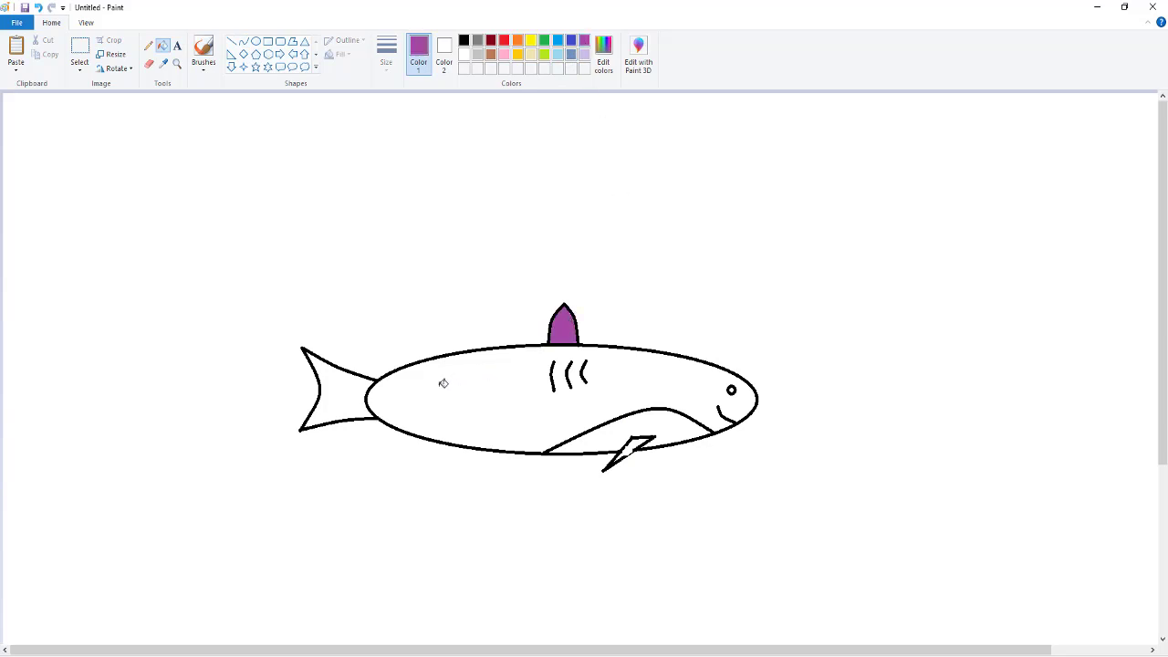
{"action": "left_click", "coordinate": [339, 394]}
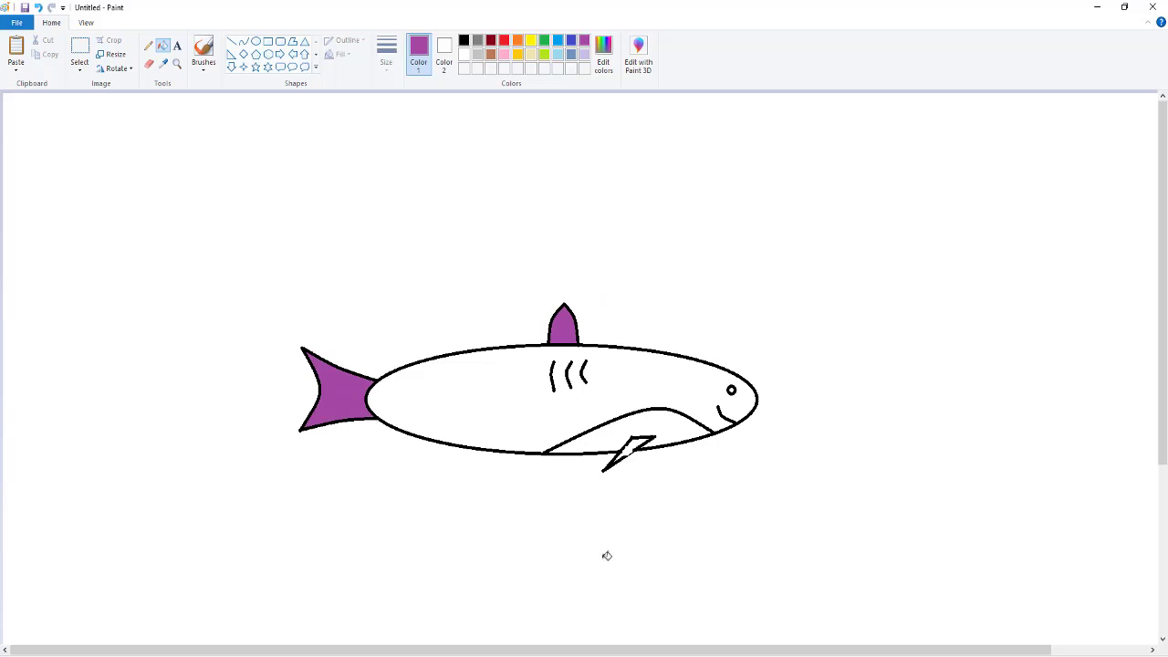
{"action": "left_click", "coordinate": [634, 446]}
Fill the body with indigo and the belly with light turquoise.
{"action": "left_click", "coordinate": [570, 41]}
{"action": "left_click", "coordinate": [513, 388]}
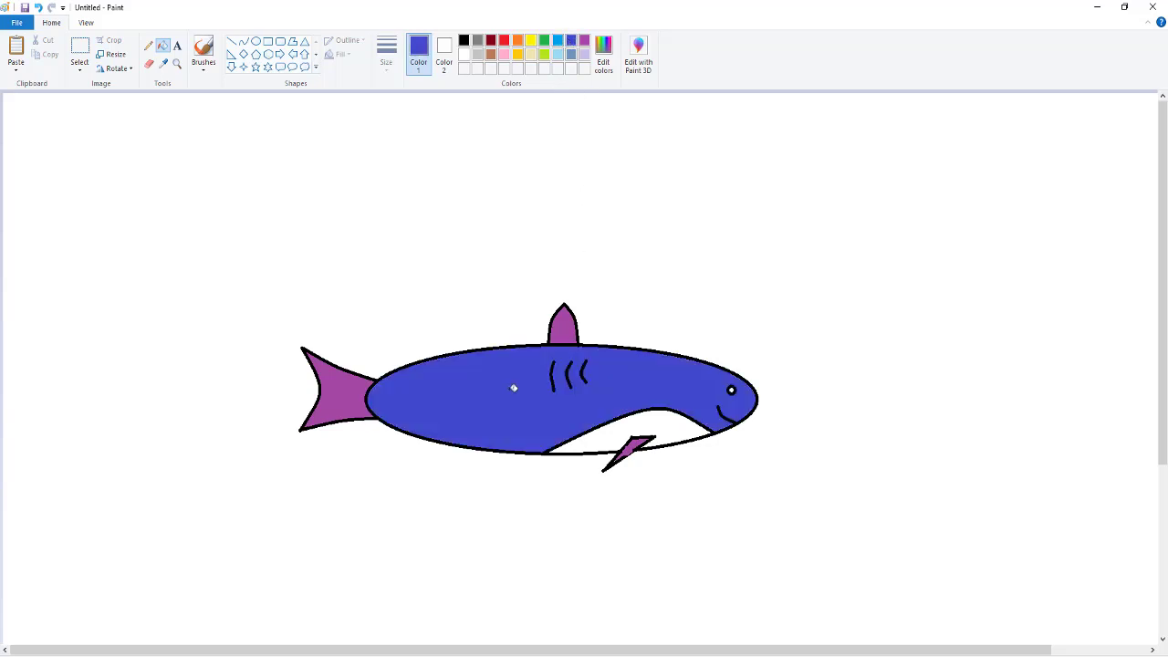
{"action": "left_click", "coordinate": [571, 54]}
{"action": "left_click", "coordinate": [557, 54]}
{"action": "left_click", "coordinate": [673, 427]}
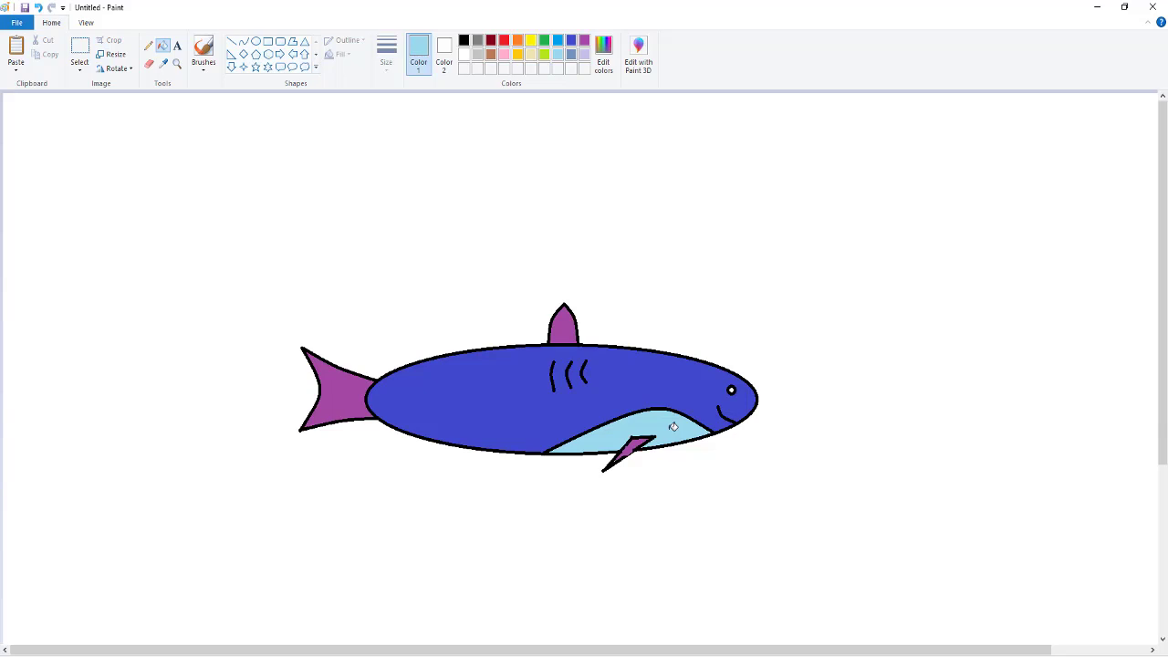